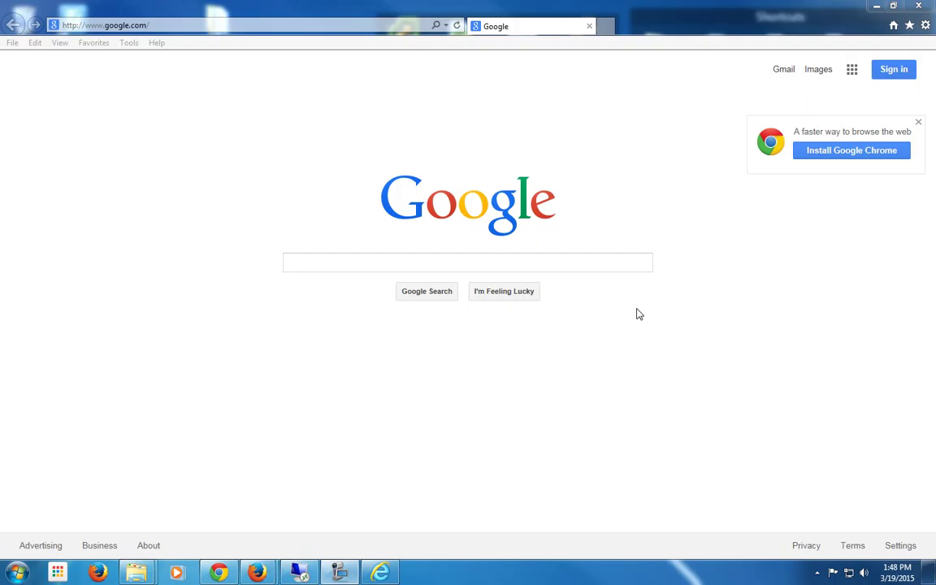
pyautogui.click(928, 27)
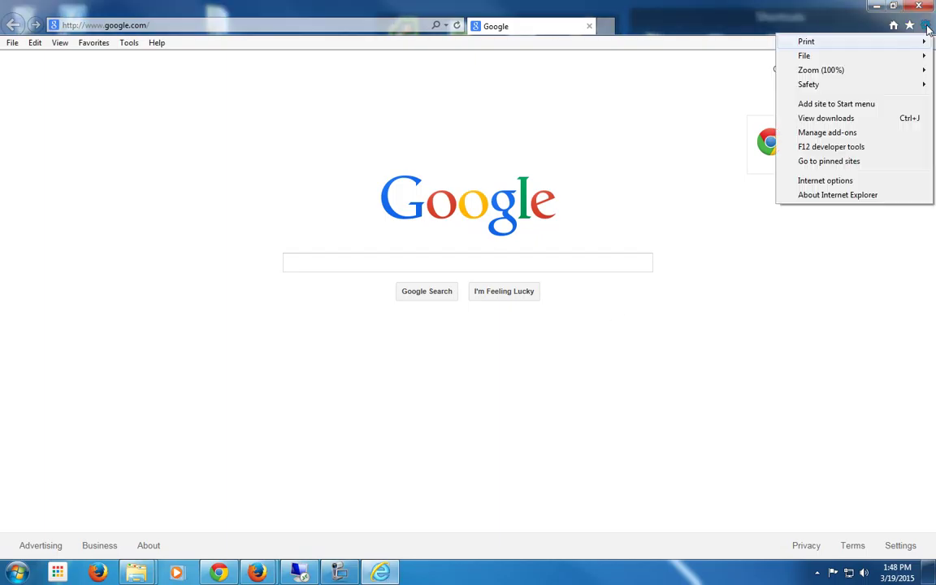
pyautogui.click(927, 27)
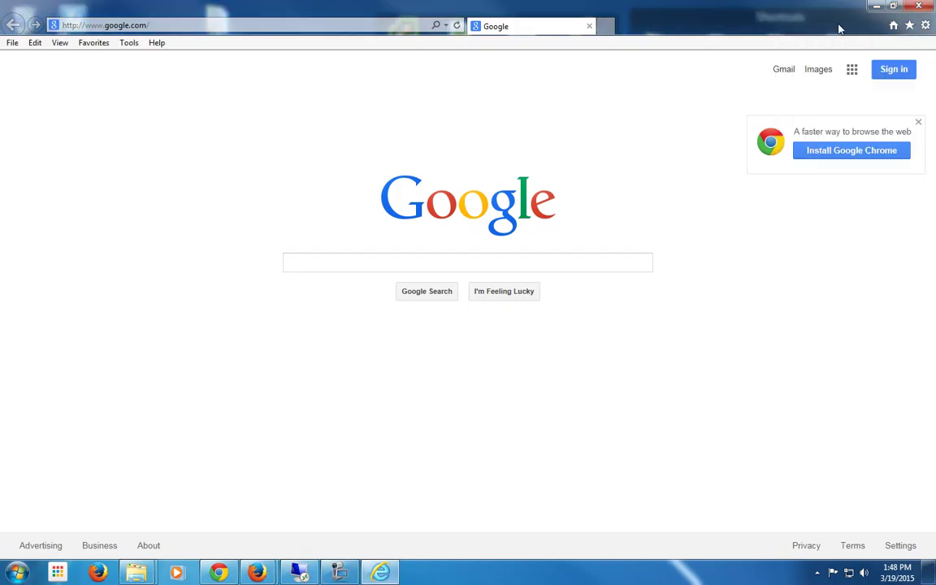
# Start the Import/Export Settings wizard for the browser favorites and choose to export to a file.
pyautogui.click(910, 27)
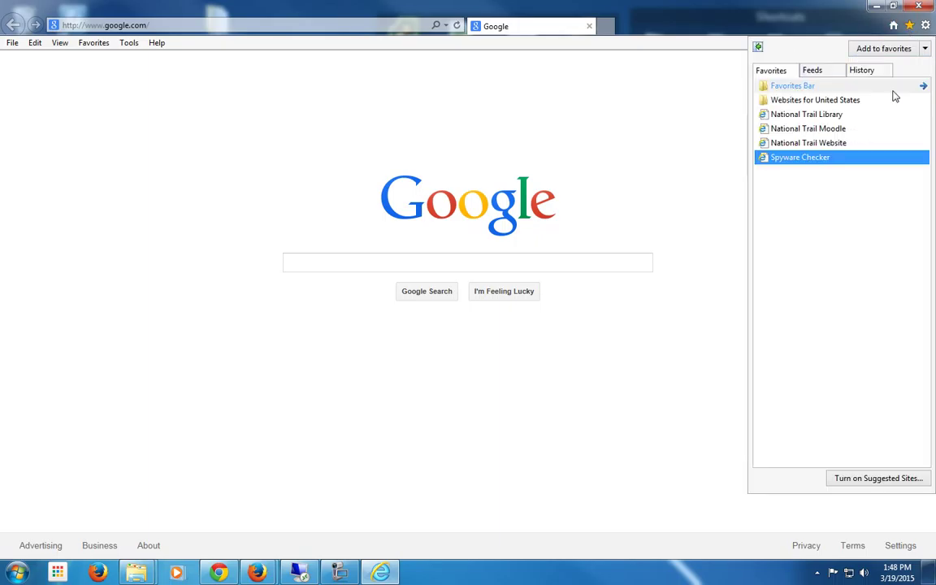
pyautogui.click(925, 49)
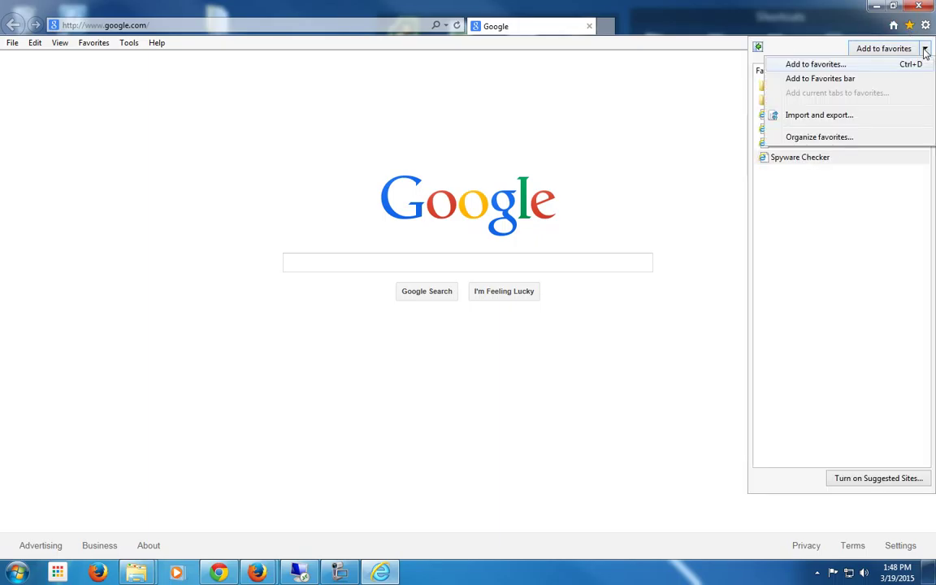
pyautogui.click(840, 116)
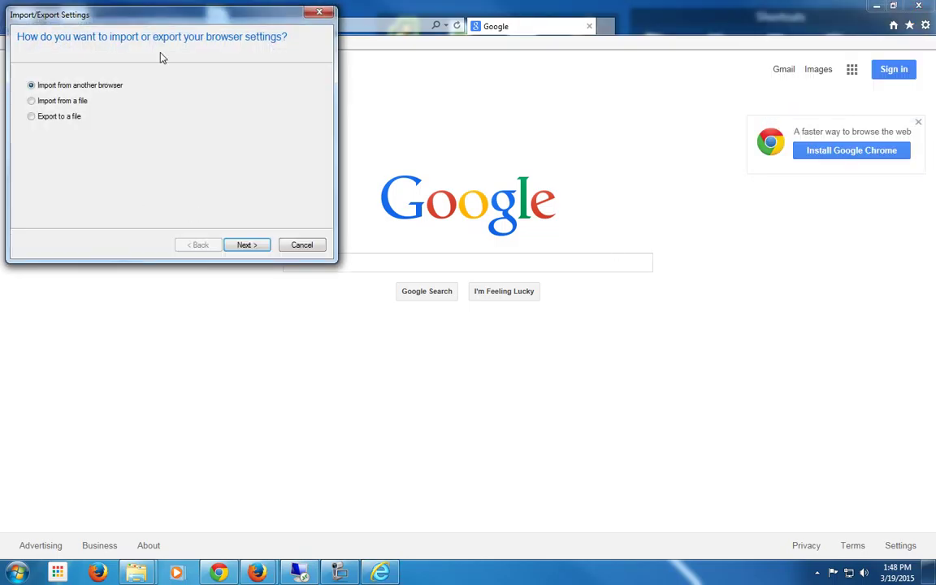
pyautogui.moveTo(166, 18); pyautogui.dragTo(482, 165)
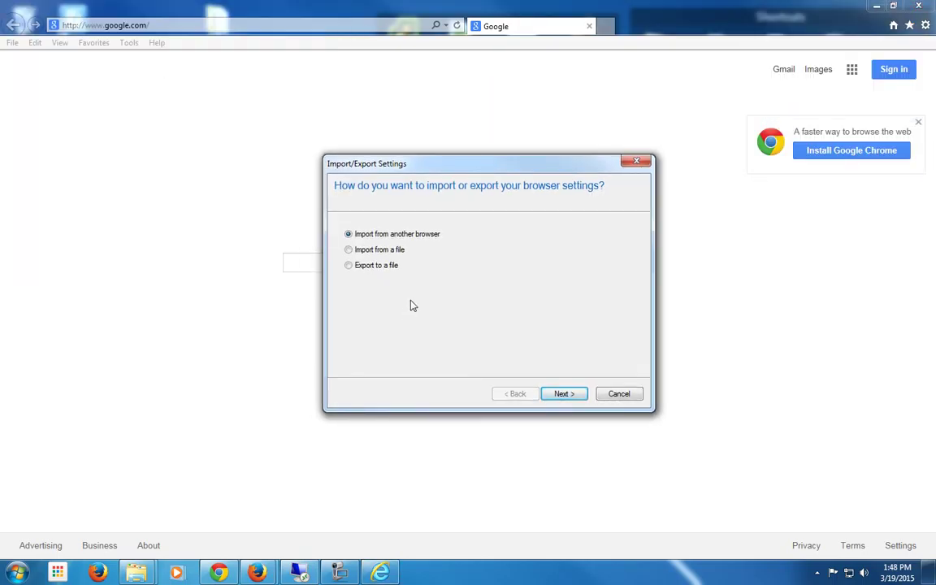
pyautogui.click(348, 267)
pyautogui.click(566, 395)
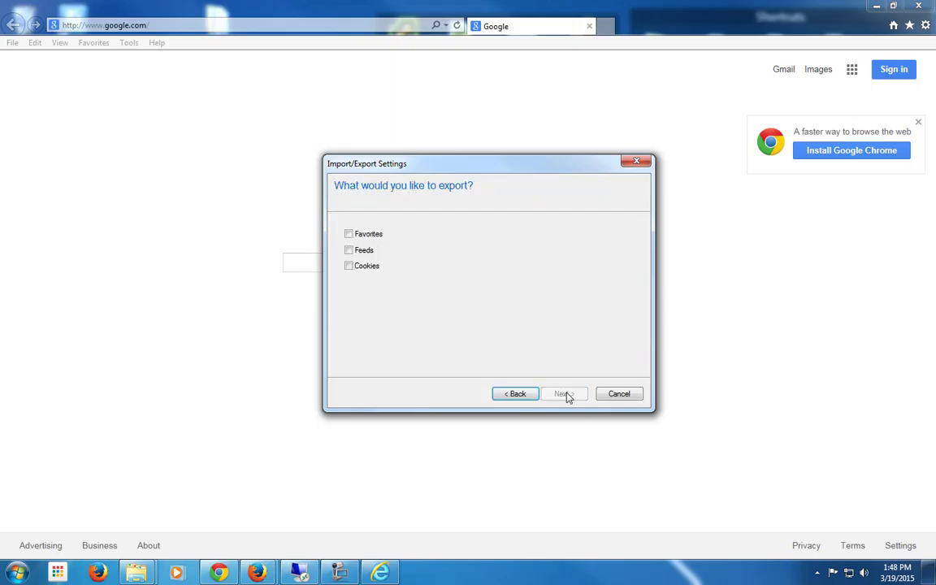
# Select only Favorites for export, taking them from the top-level Favorites folder.
pyautogui.click(349, 234)
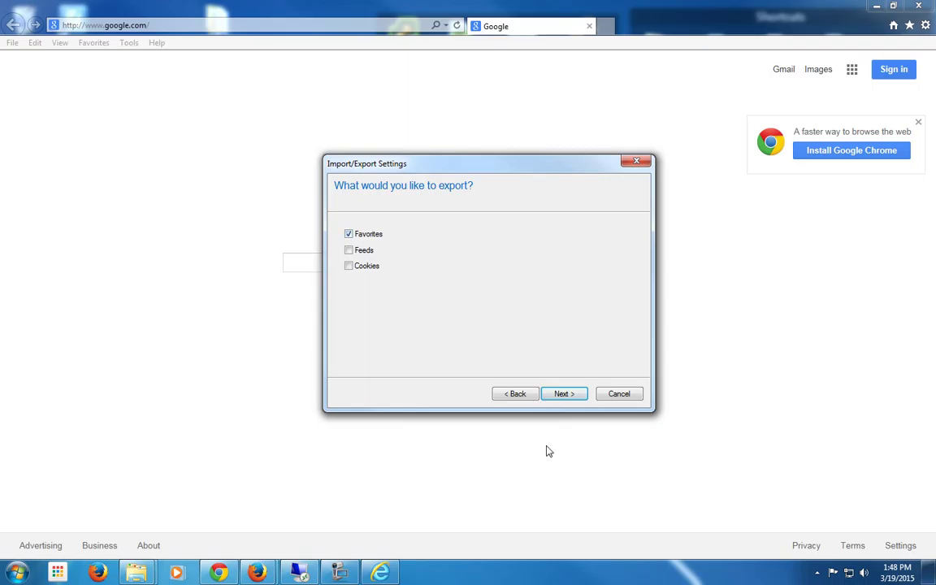
pyautogui.click(562, 394)
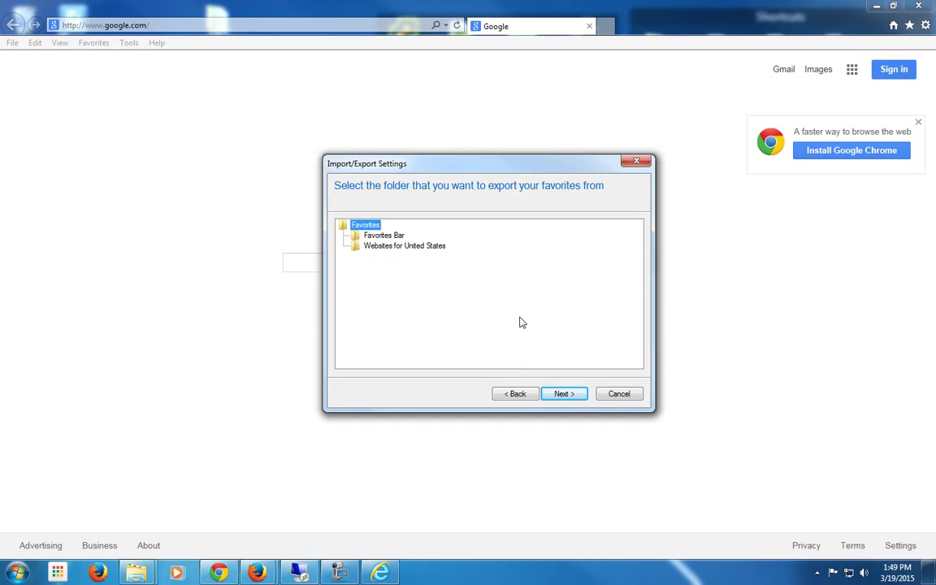
pyautogui.click(559, 395)
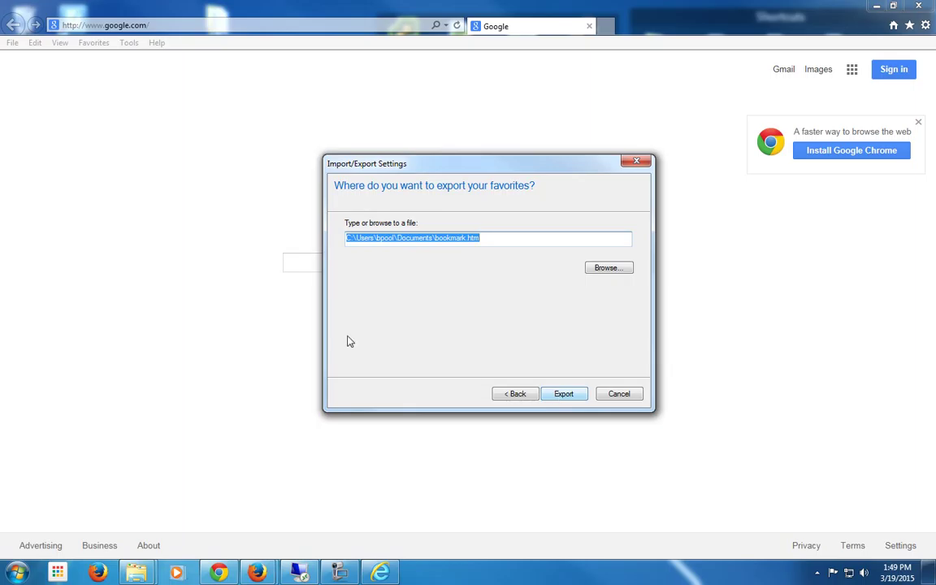
# Browse for the export file's location and choose the T: network drive.
pyautogui.click(616, 270)
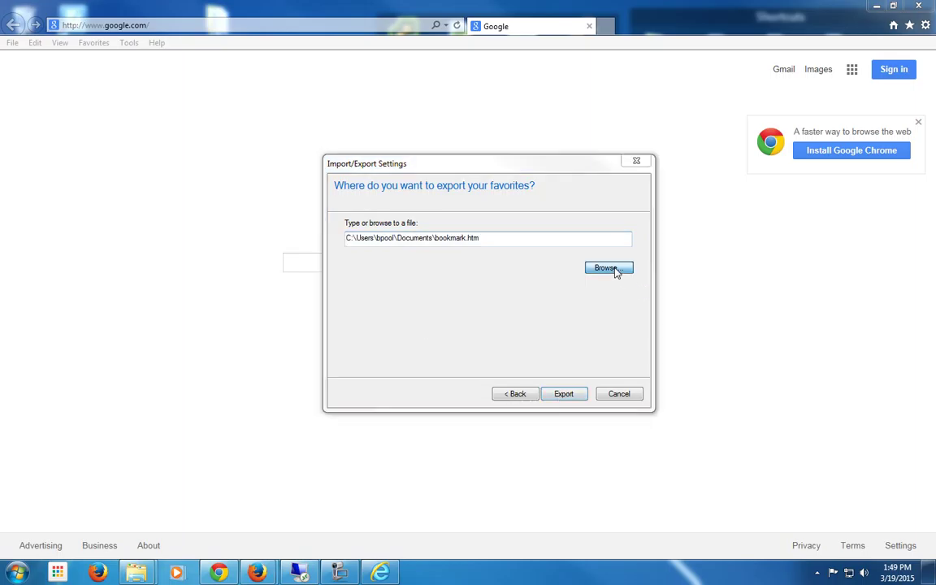
pyautogui.scroll(-6, 516, 271)
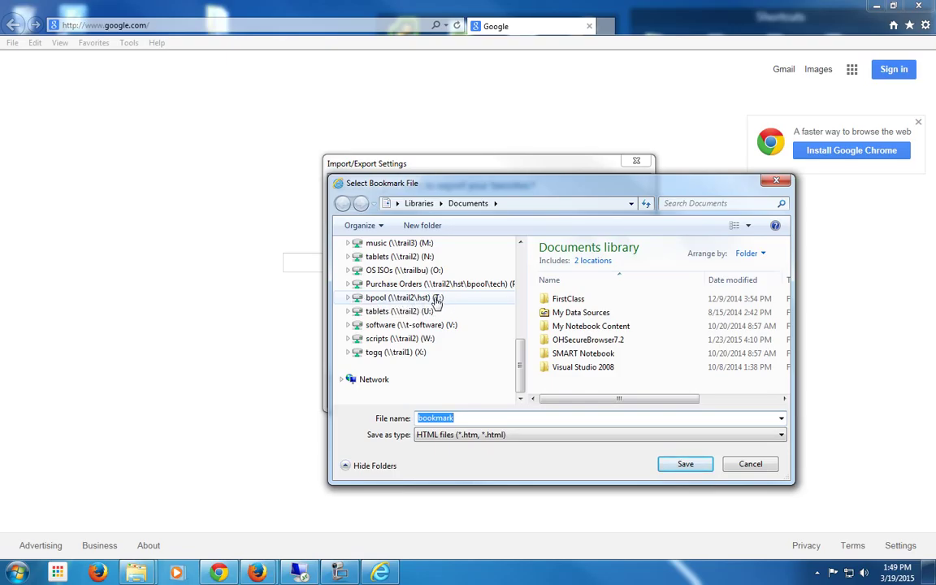
pyautogui.click(422, 299)
# Name the bookmark file "IE bookmark March 2015", export the favorites to it and finish the wizard.
pyautogui.click(506, 418)
pyautogui.doubleClick(462, 418)
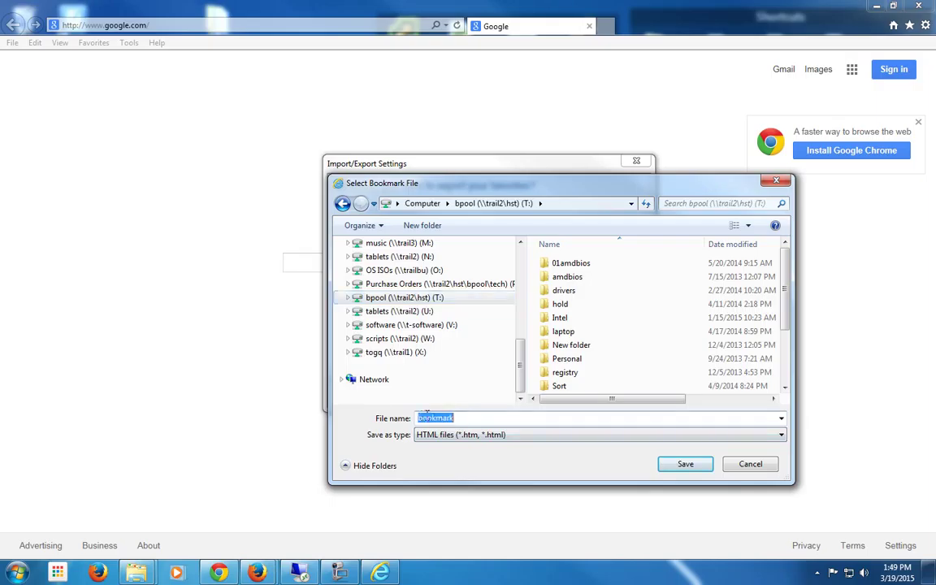
pyautogui.click(462, 418)
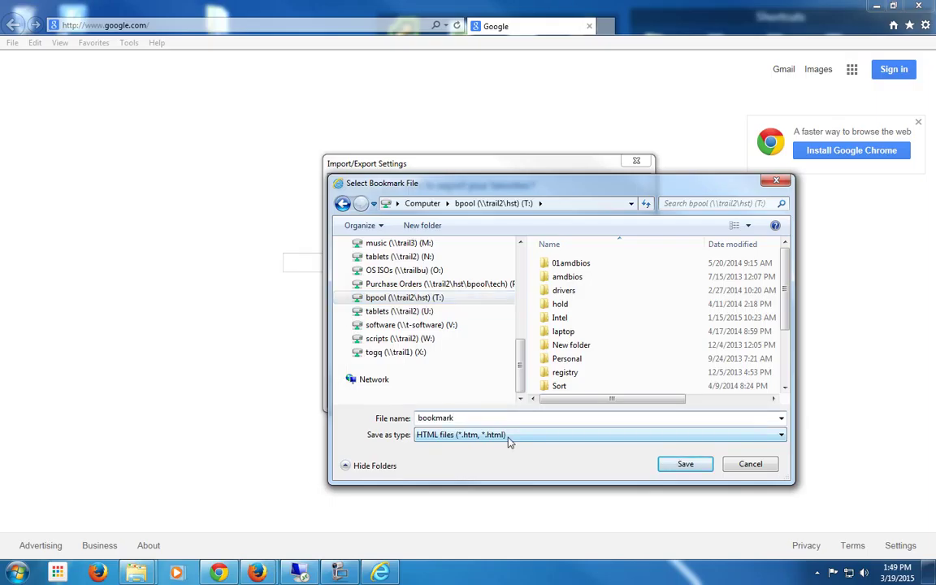
pyautogui.write('Mar')
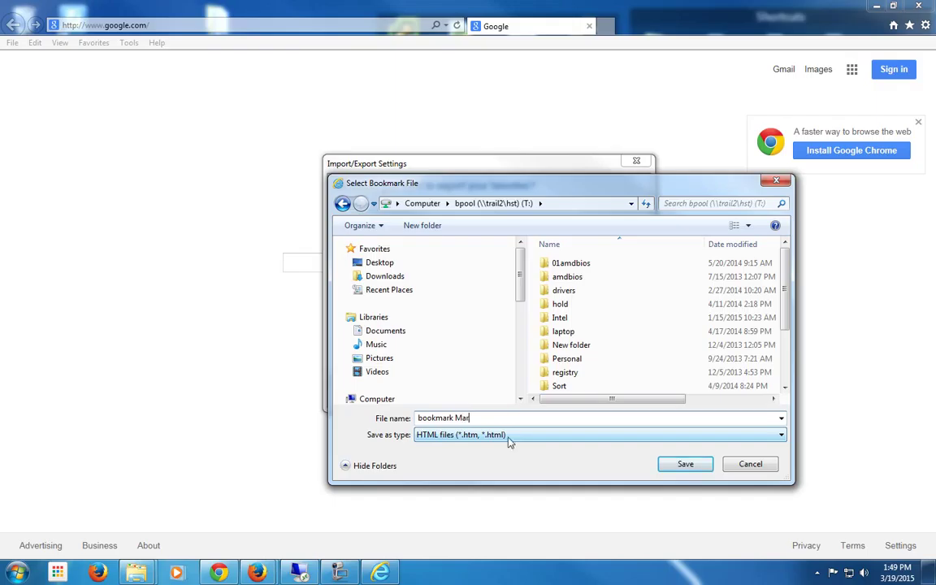
pyautogui.write('ch 2015')
pyautogui.click(419, 418)
pyautogui.write('IE')
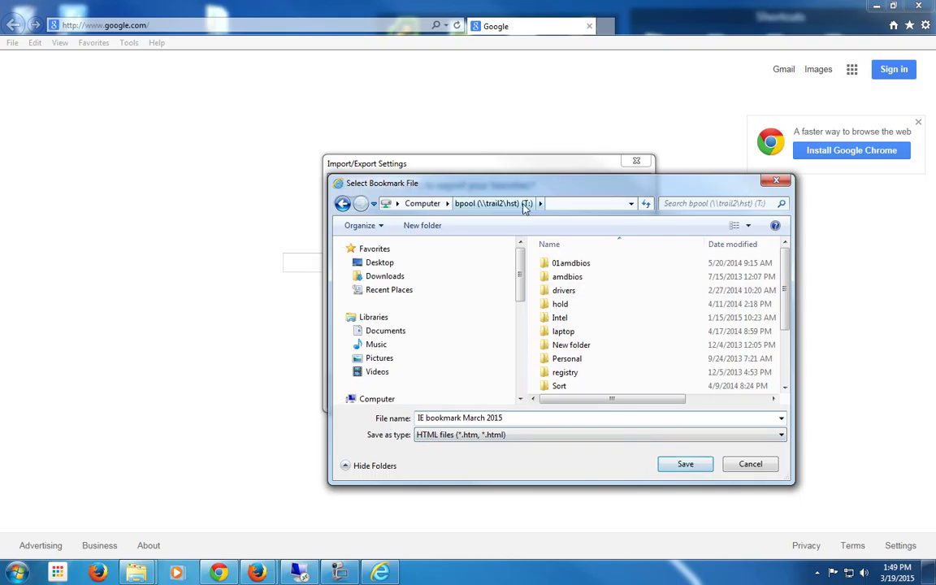
pyautogui.click(690, 468)
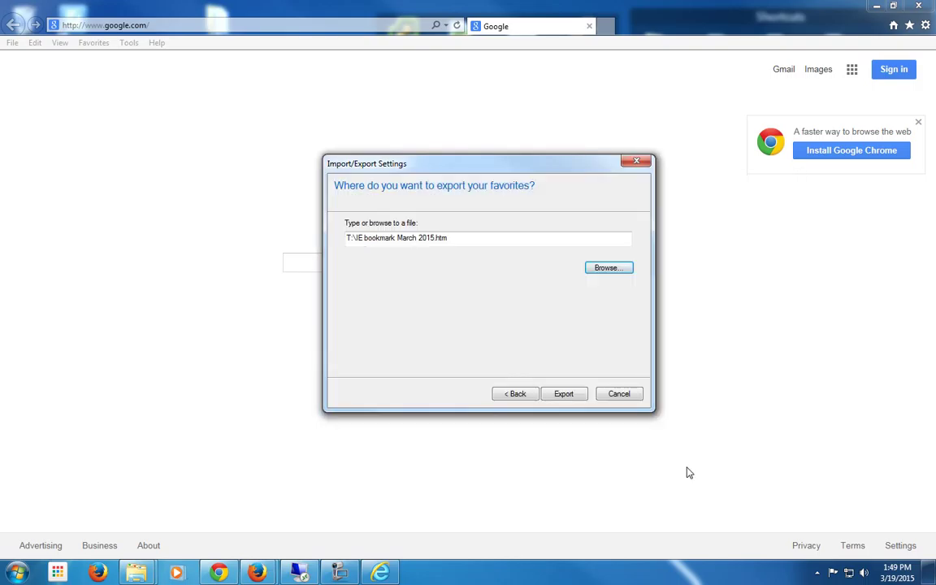
pyautogui.click(564, 395)
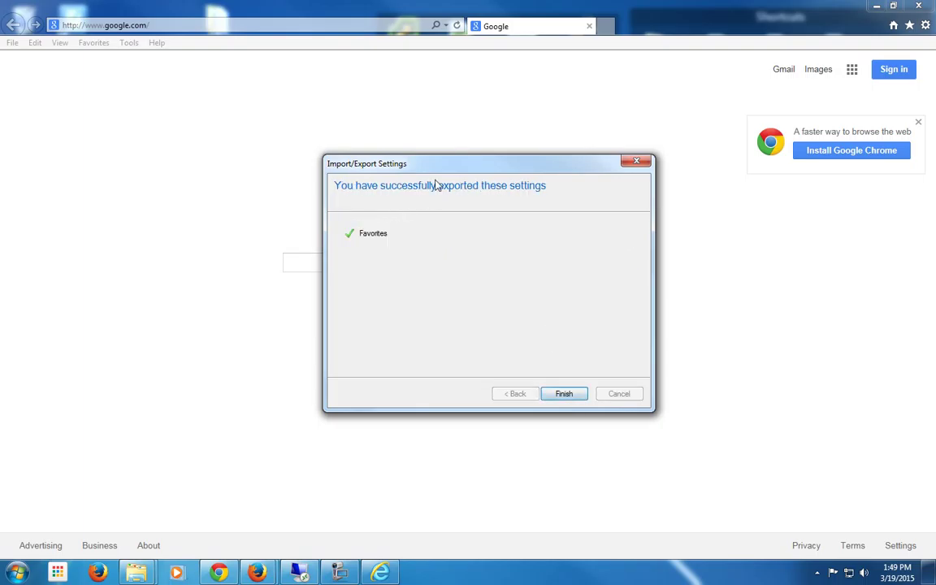
pyautogui.click(564, 396)
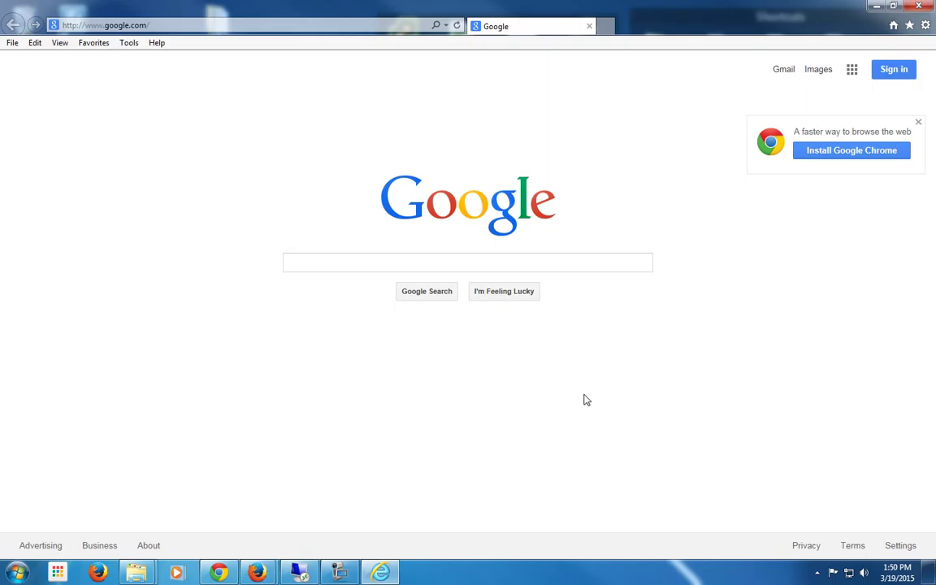
# Start the Import/Export Settings wizard again, choose to import from a file and select only Favorites.
pyautogui.click(910, 27)
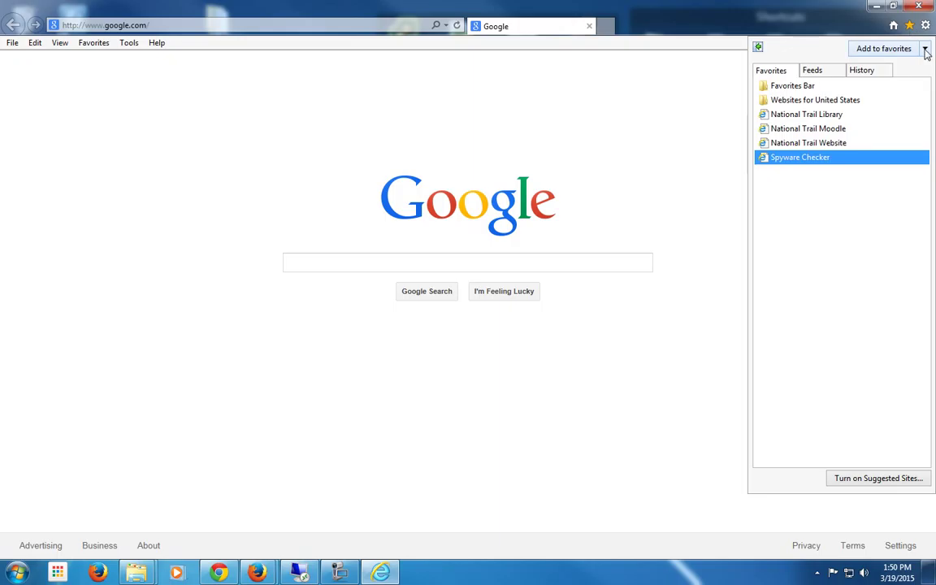
pyautogui.click(927, 49)
pyautogui.click(836, 117)
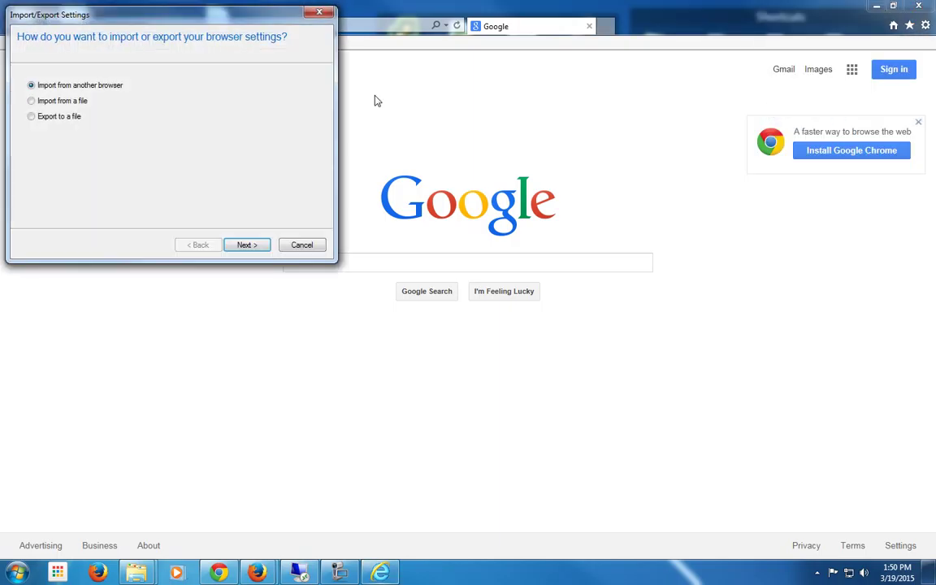
pyautogui.click(33, 100)
pyautogui.click(245, 246)
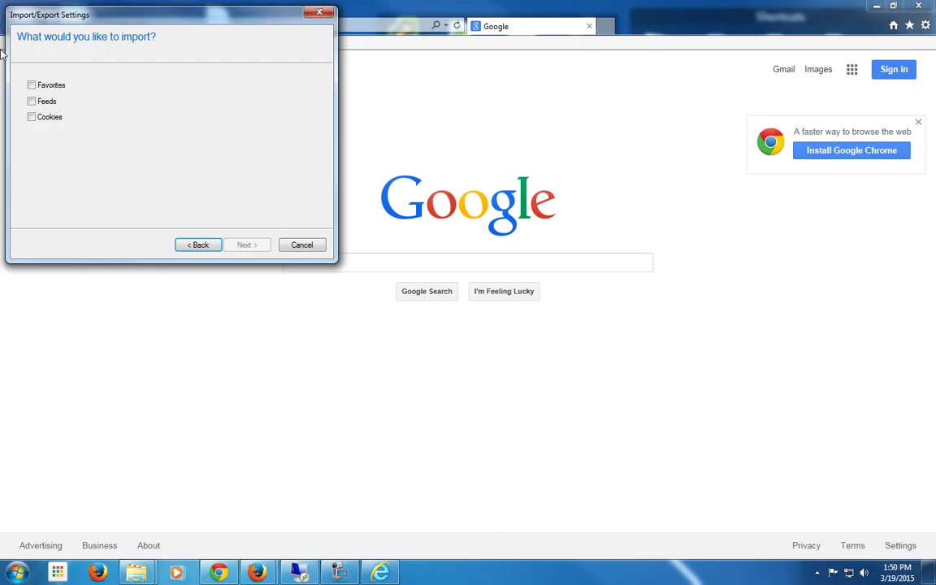
pyautogui.click(31, 85)
pyautogui.click(247, 246)
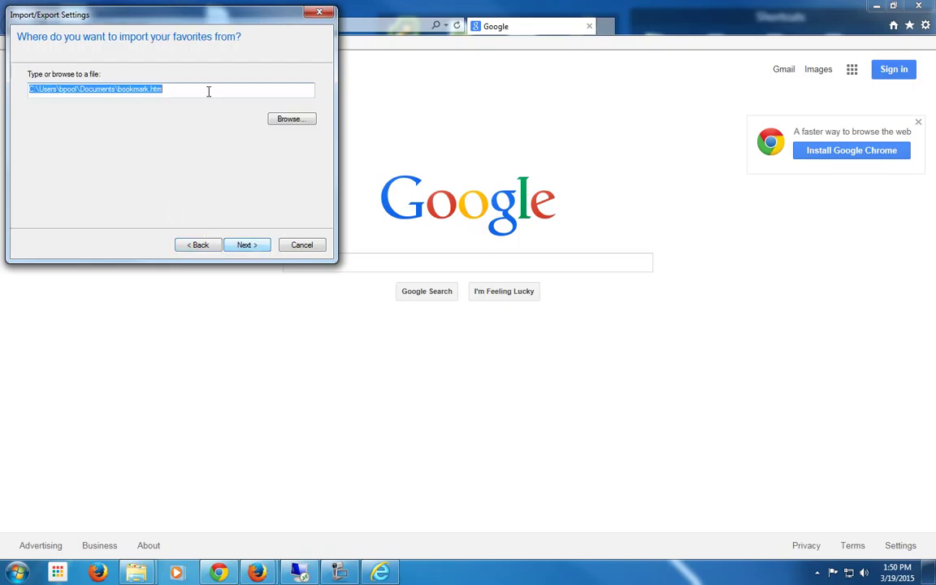
# Choose the "IE bookmark March 2015" file on the T: drive as the import source.
pyautogui.click(294, 119)
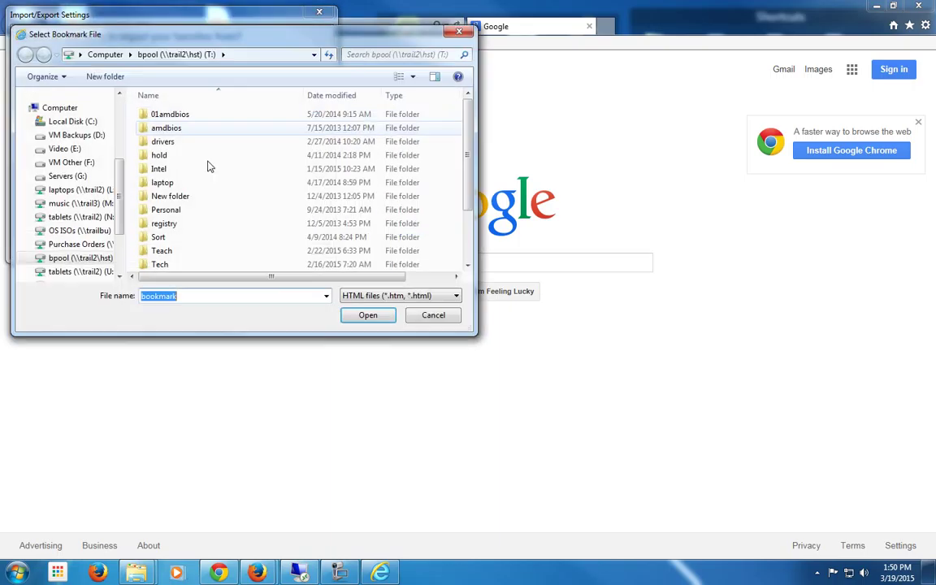
pyautogui.scroll(-3, 421, 186)
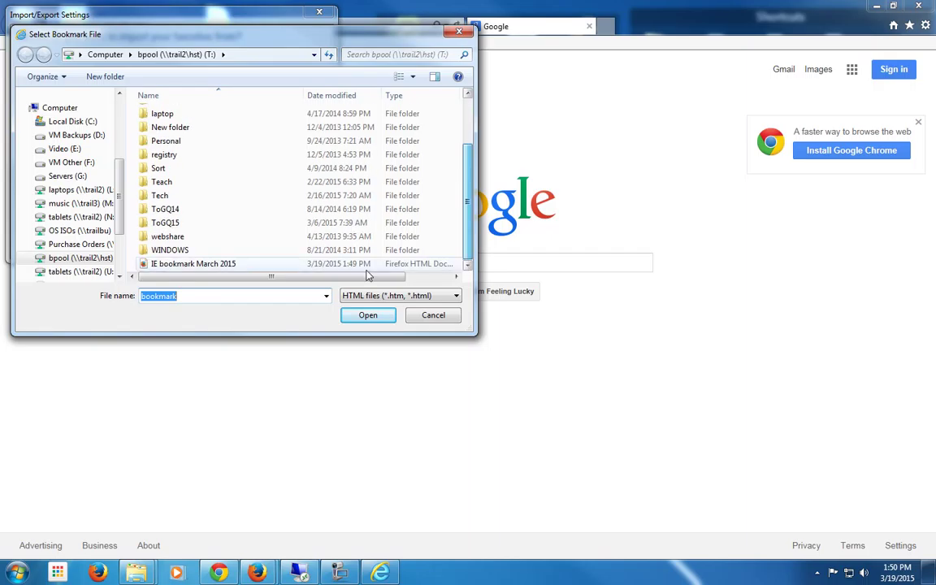
pyautogui.click(185, 264)
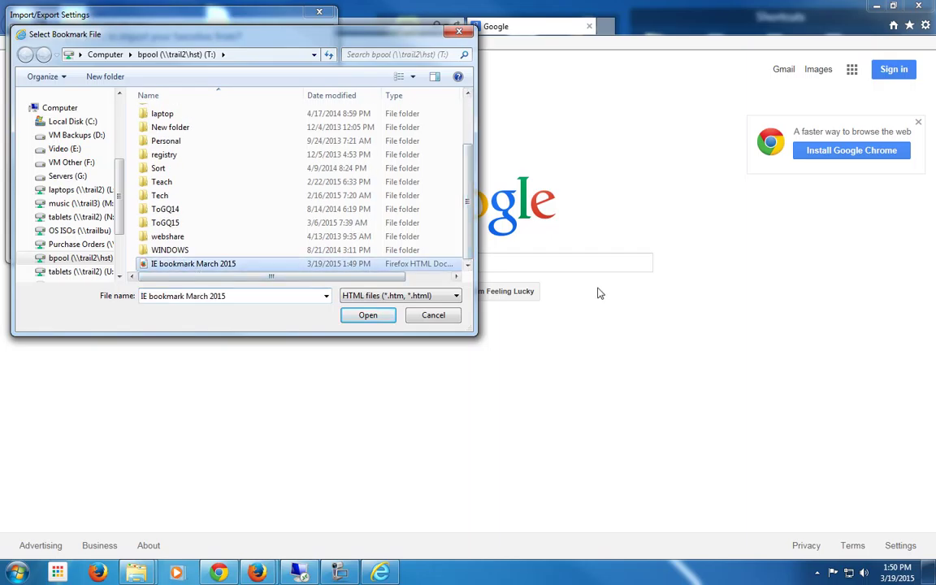
pyautogui.click(366, 316)
# Import the bookmarks into the top-level Favorites folder and finish the wizard.
pyautogui.click(245, 246)
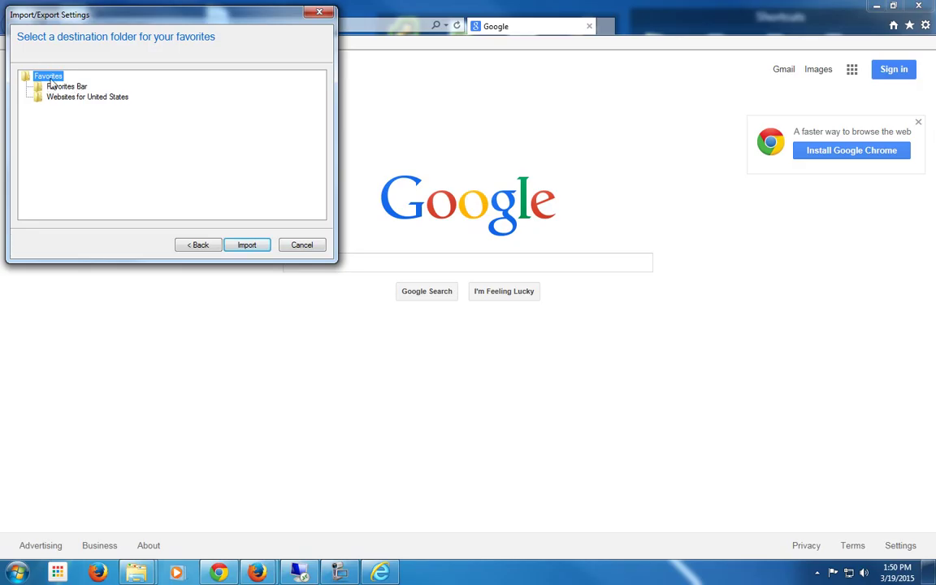
pyautogui.click(242, 250)
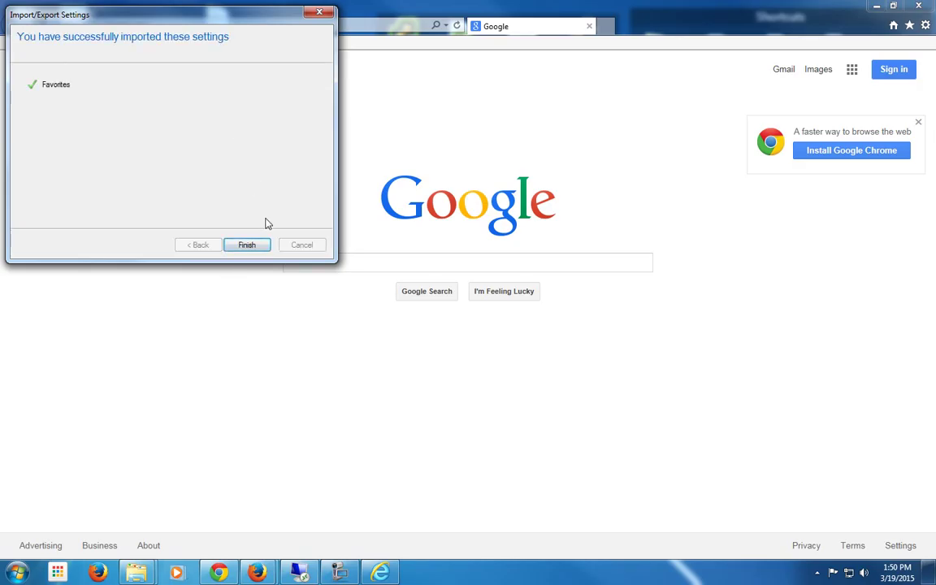
pyautogui.click(248, 246)
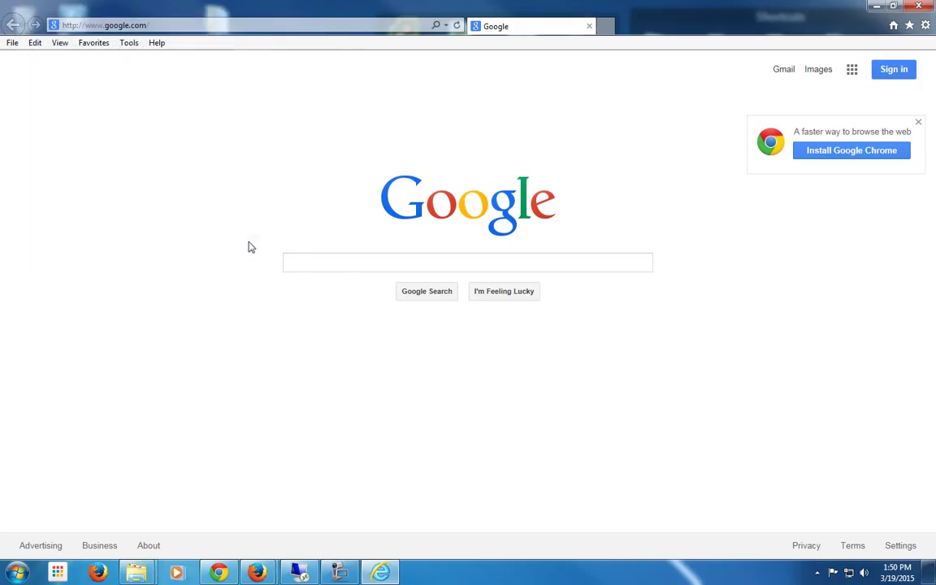